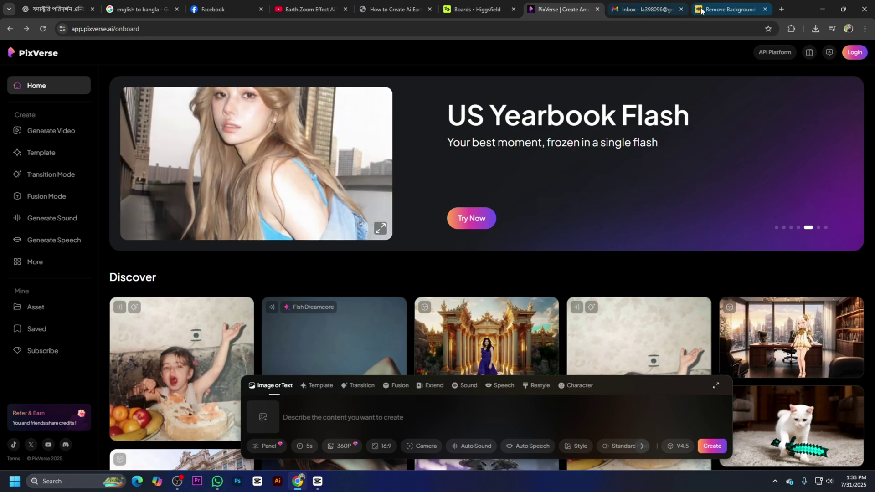
Step: Search Google for "pixverse ai" in a new browser tab and open the PixVerse website from the results
click(781, 9)
click(389, 186)
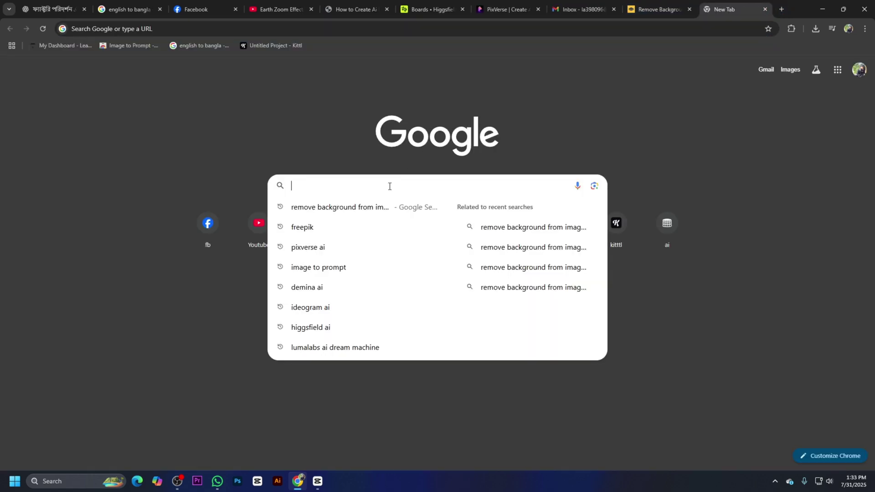
text(pixverse ai)
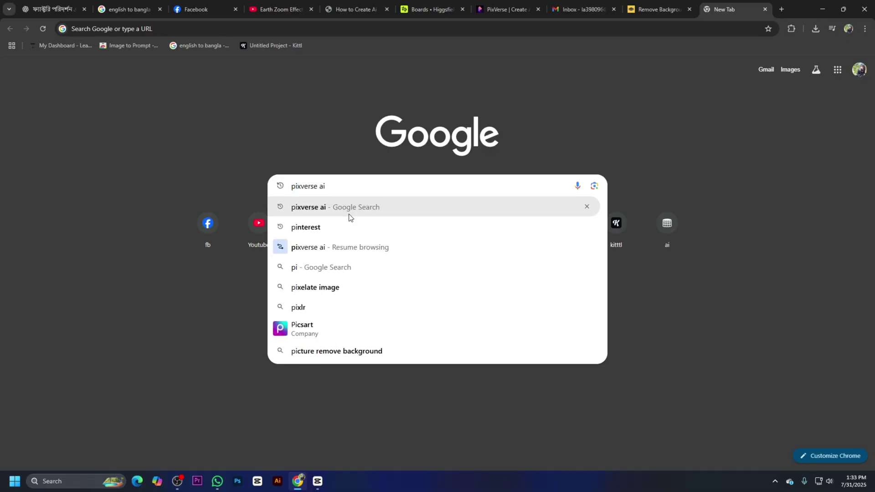
click(351, 214)
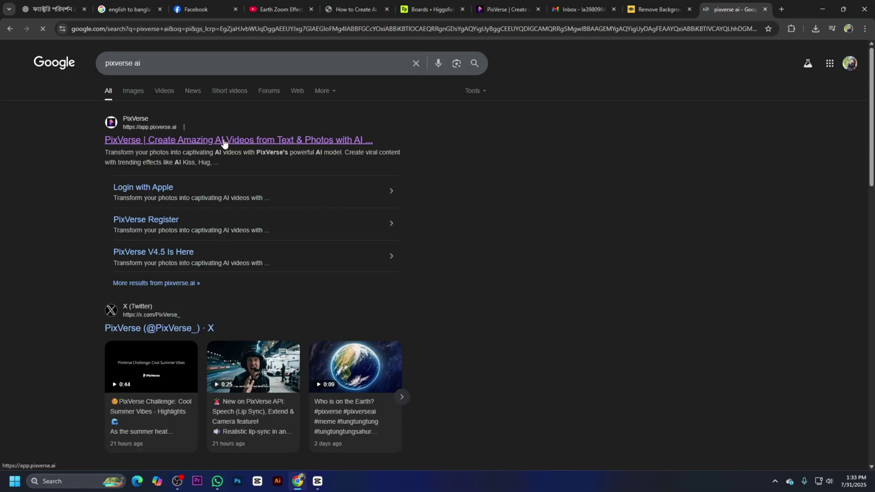
click(220, 141)
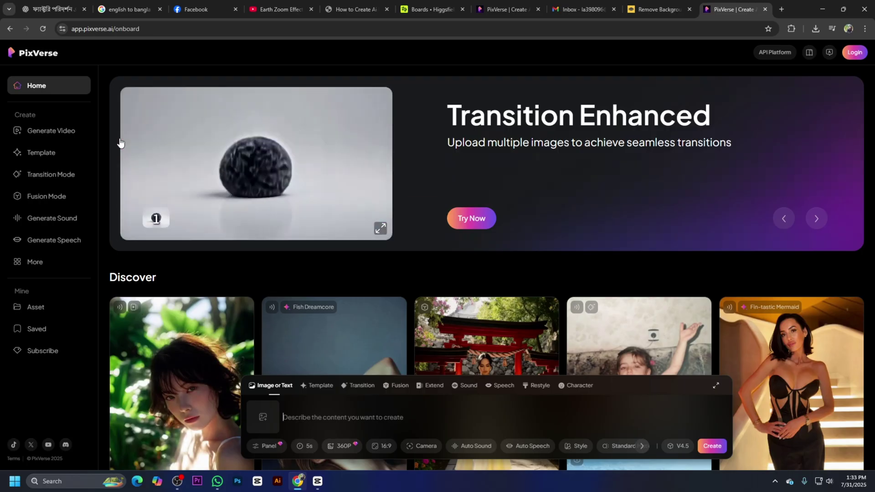
Step: Log in to PixVerse with the chosen Google account, approve access to its info, and dismiss the free credits notice
scroll(391, 187, down, 1)
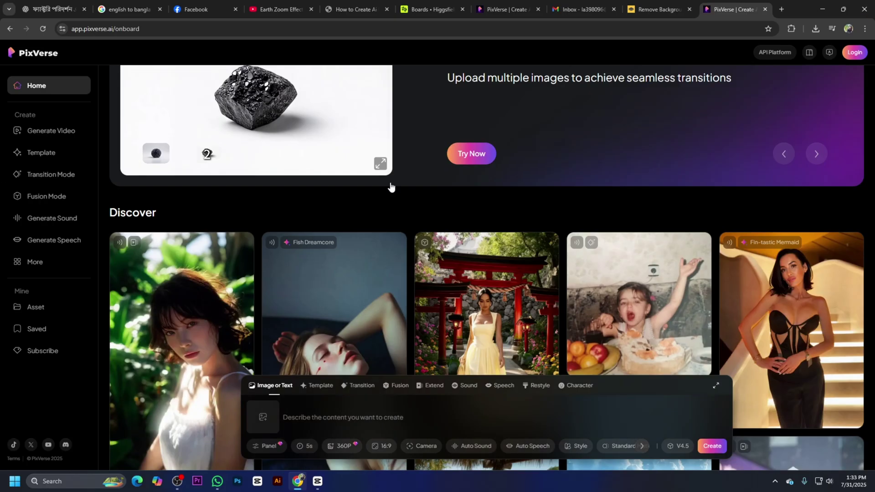
scroll(391, 187, down, 15)
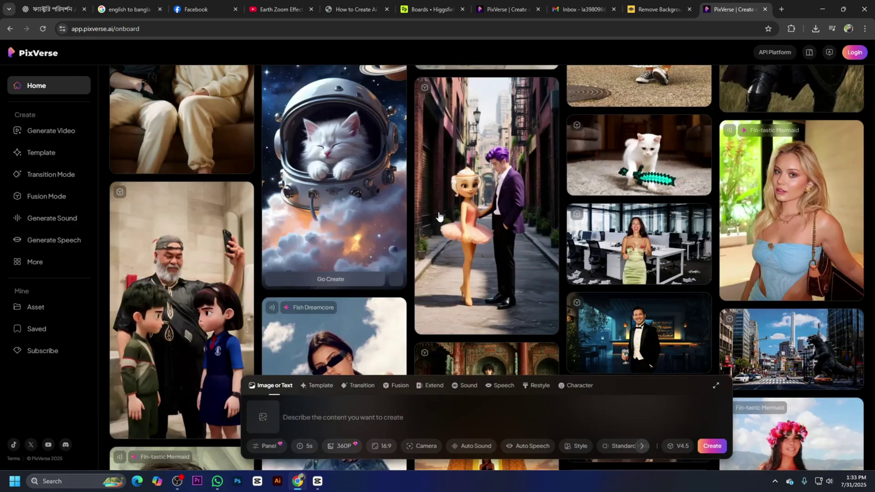
scroll(439, 216, down, 3)
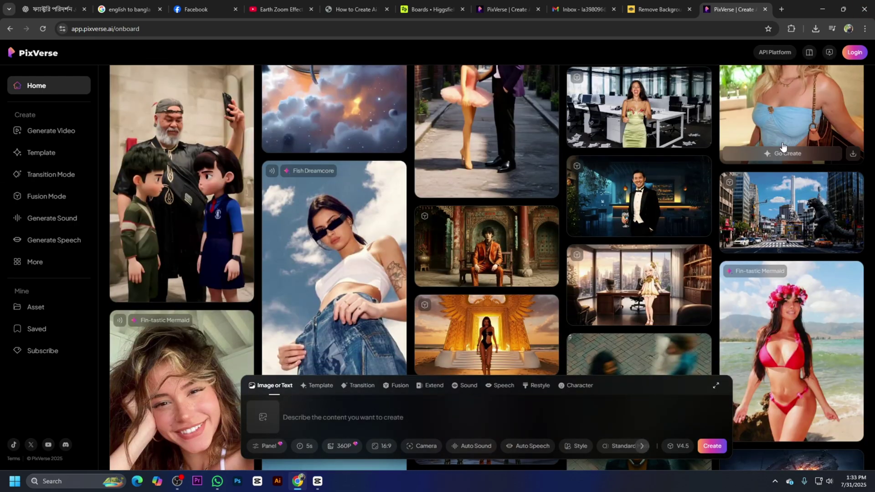
scroll(485, 269, up, 4)
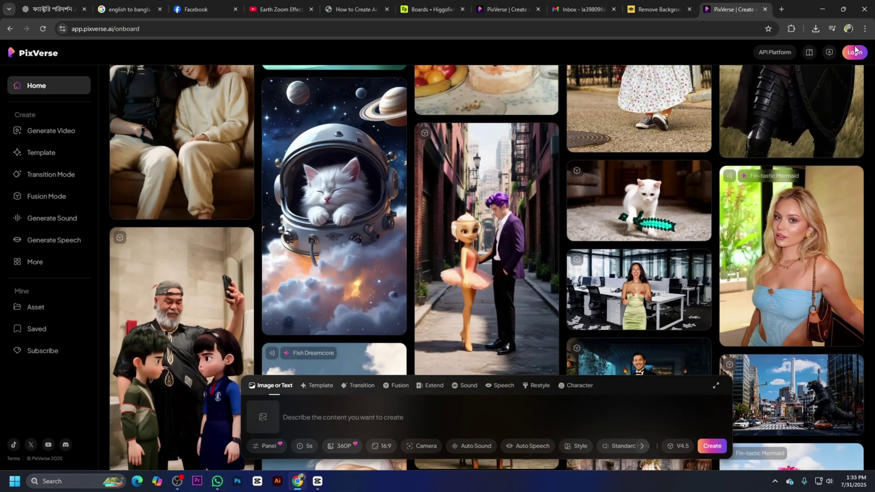
click(855, 51)
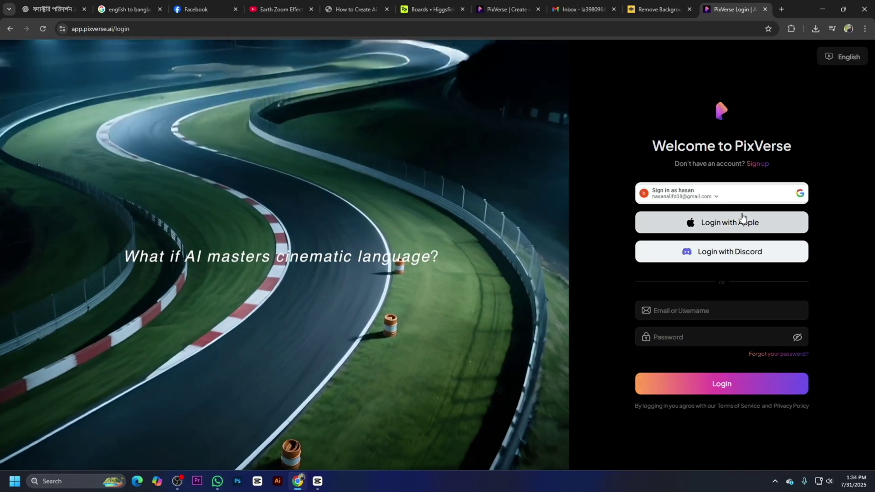
click(714, 197)
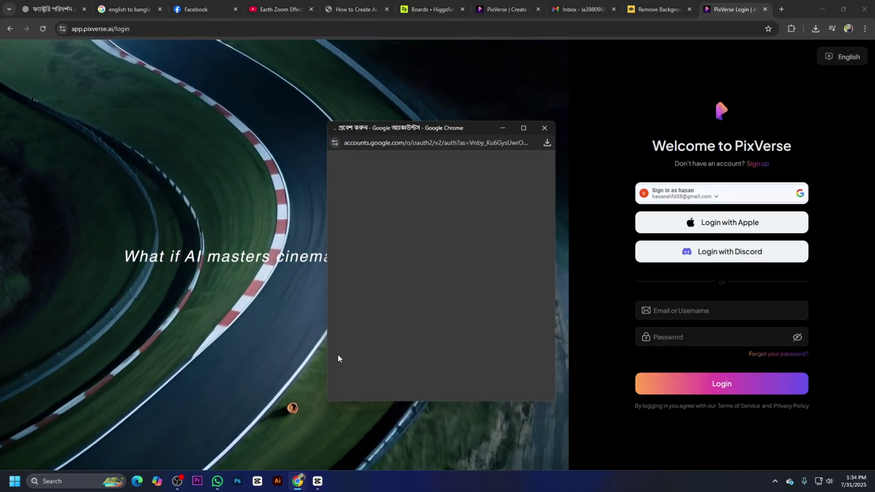
scroll(430, 271, down, 3)
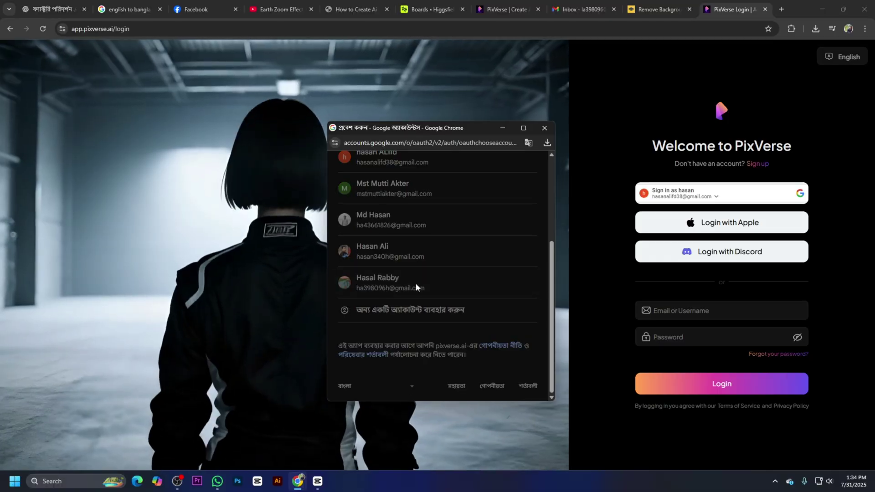
click(415, 285)
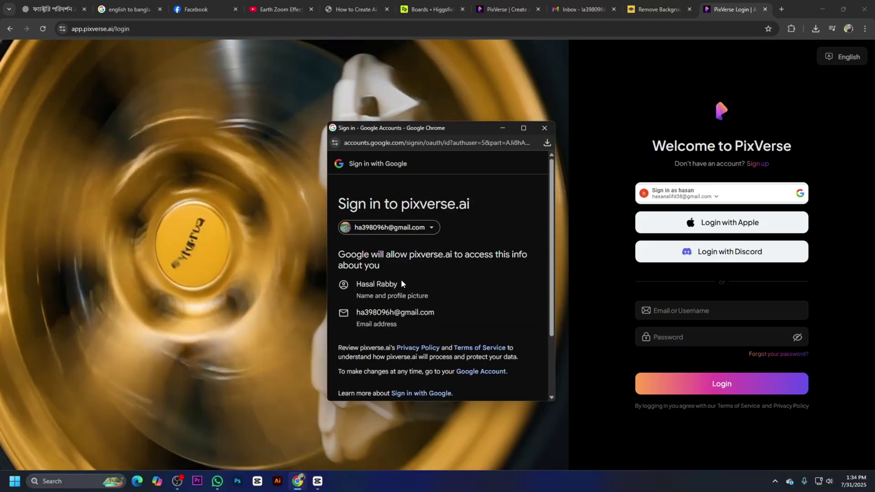
scroll(438, 301, down, 3)
click(503, 356)
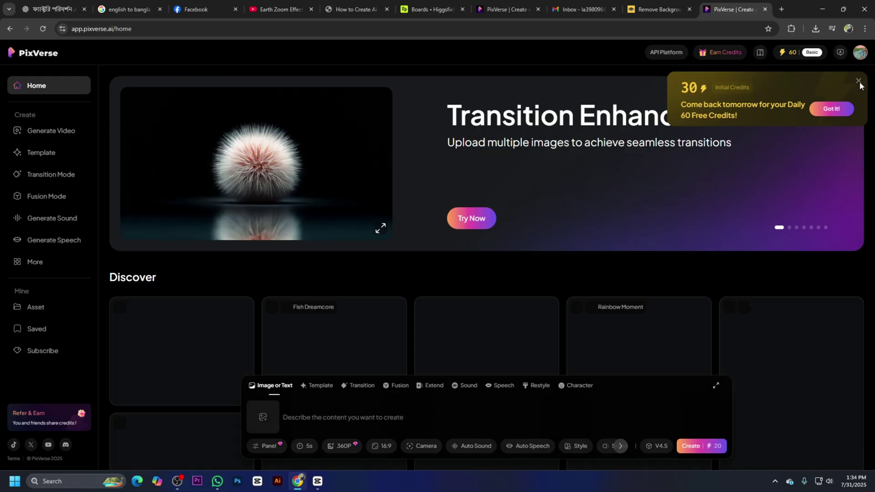
click(859, 82)
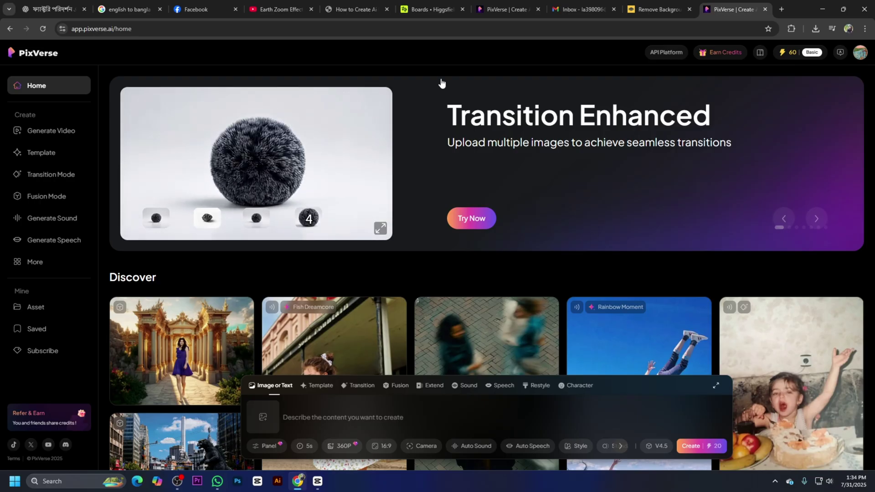
Step: Look through the Discover gallery on the home page and open the Template creation page
scroll(378, 146, down, 10)
scroll(314, 261, down, 15)
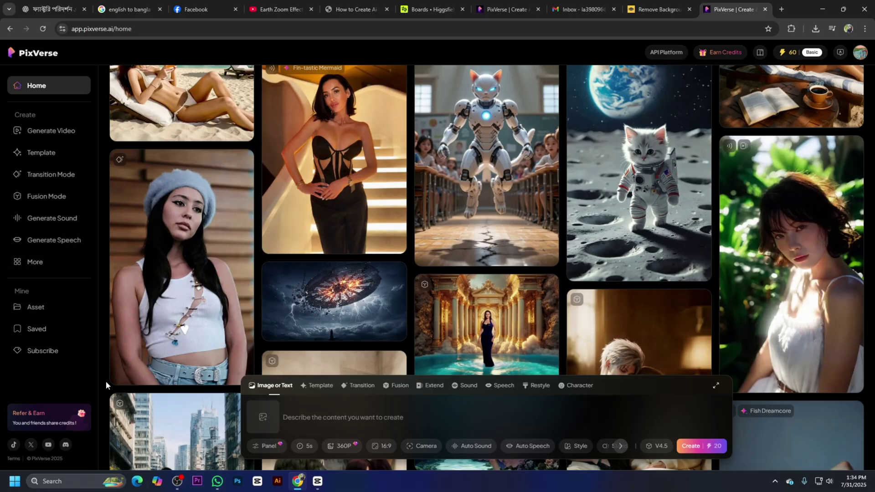
scroll(48, 292, up, 10)
scroll(56, 296, up, 10)
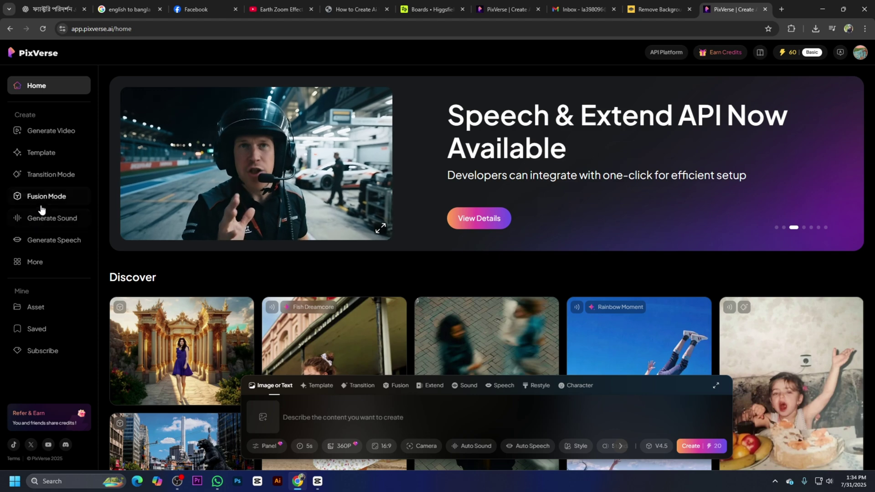
click(41, 154)
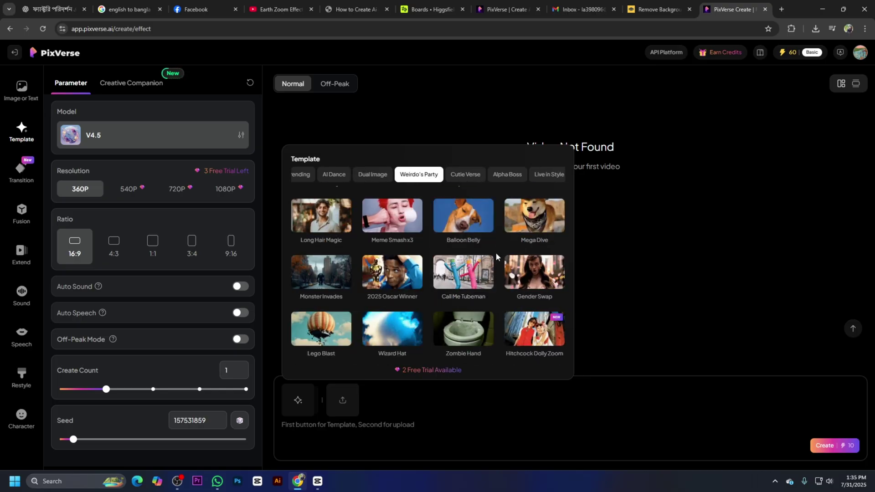
Step: Browse the template categories and apply the Earth Zoom Challenge template from Trending
click(464, 177)
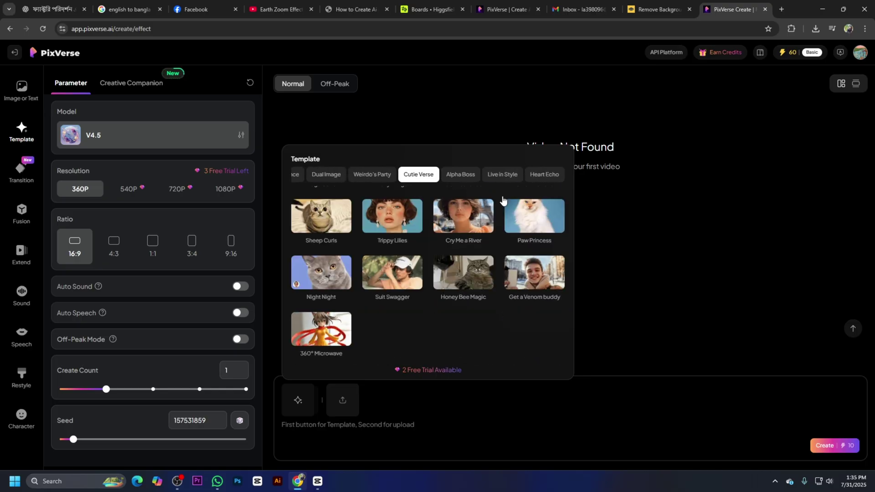
click(297, 177)
click(297, 176)
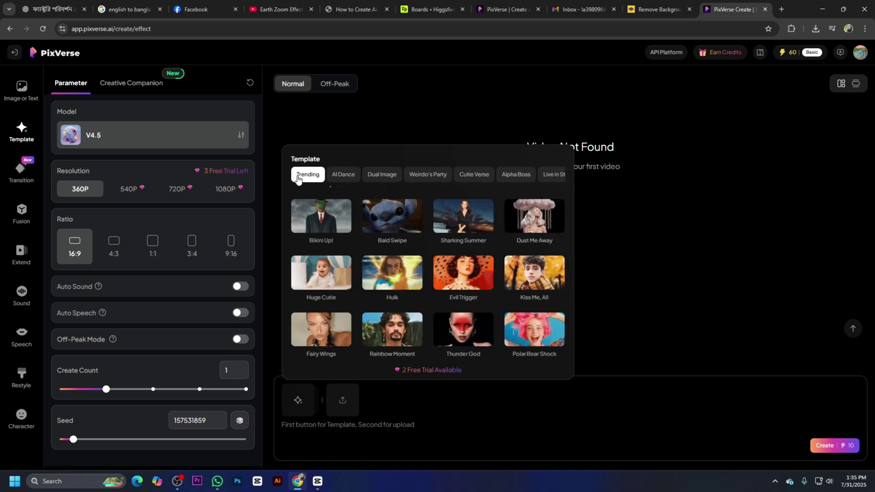
scroll(336, 241, up, 5)
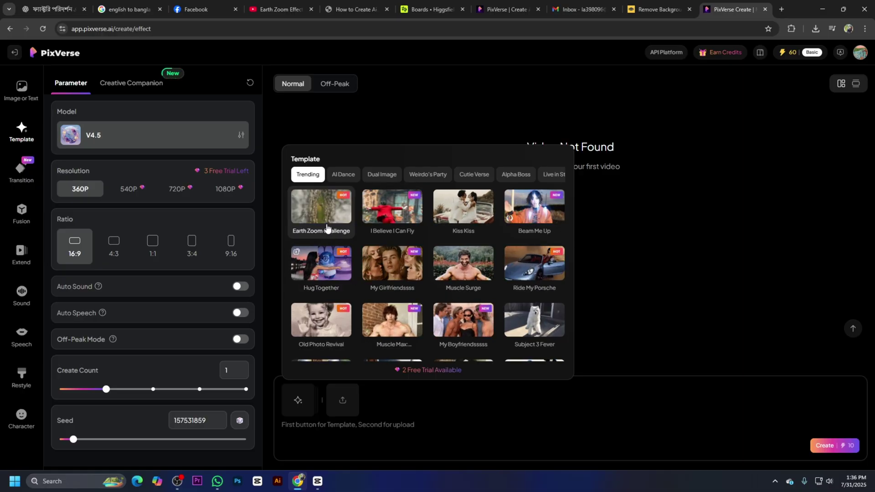
click(339, 218)
right_click(327, 217)
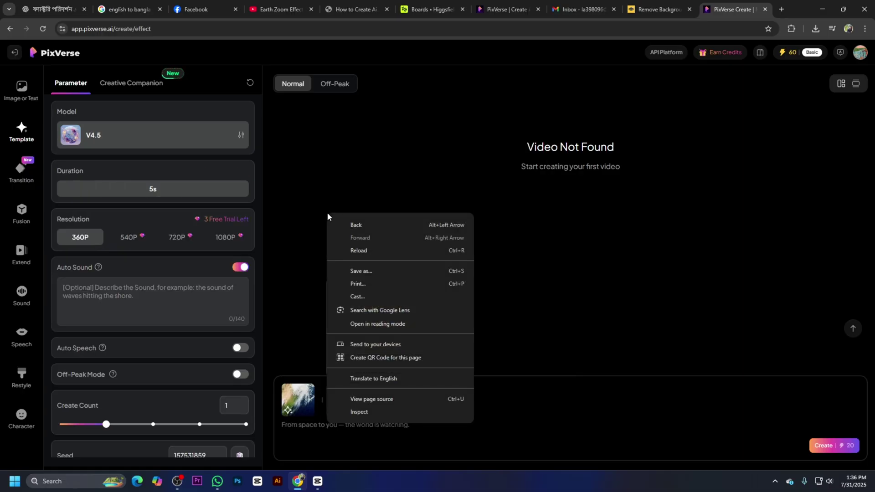
click(300, 199)
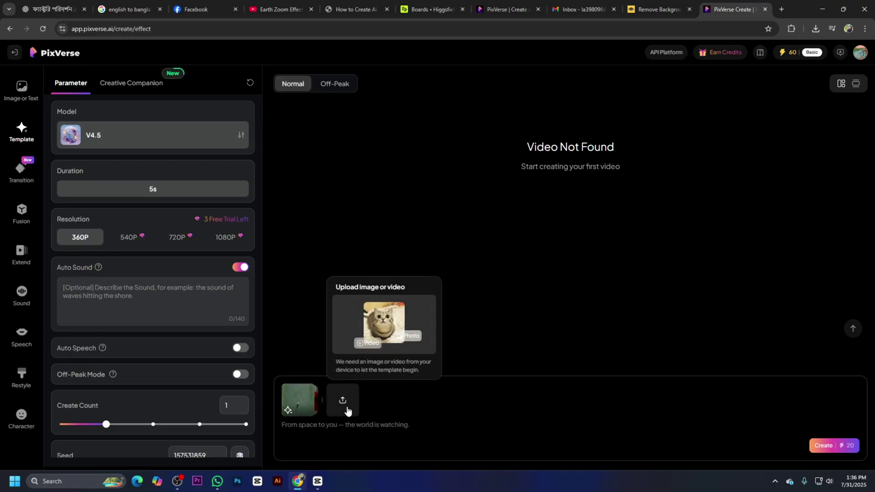
Step: Start uploading the template's source image and browse to the yume folder on New Volume (E:)
click(343, 401)
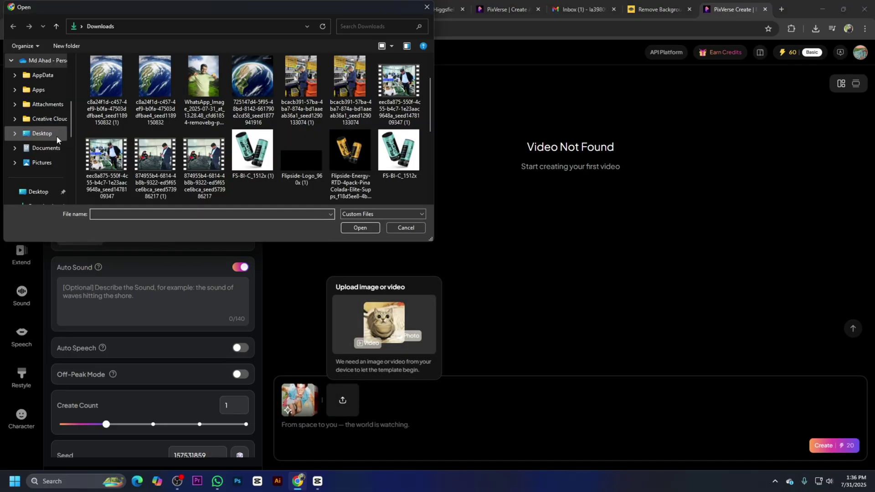
scroll(56, 140, down, 5)
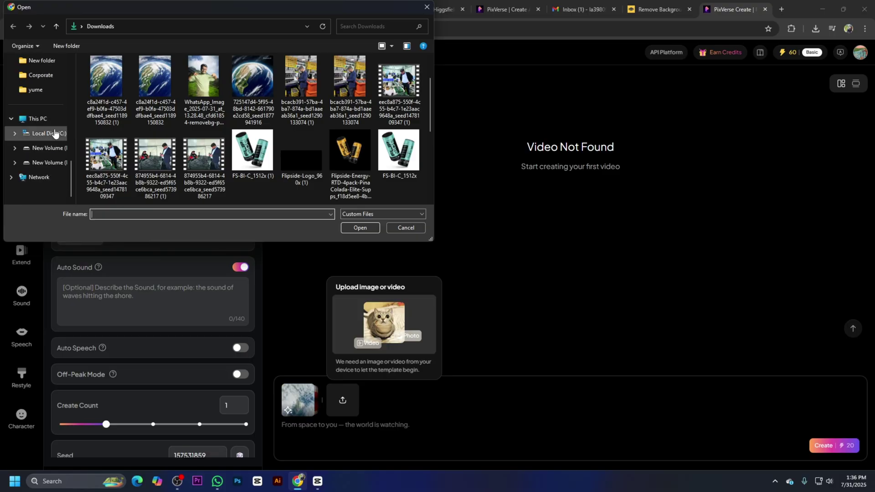
click(63, 165)
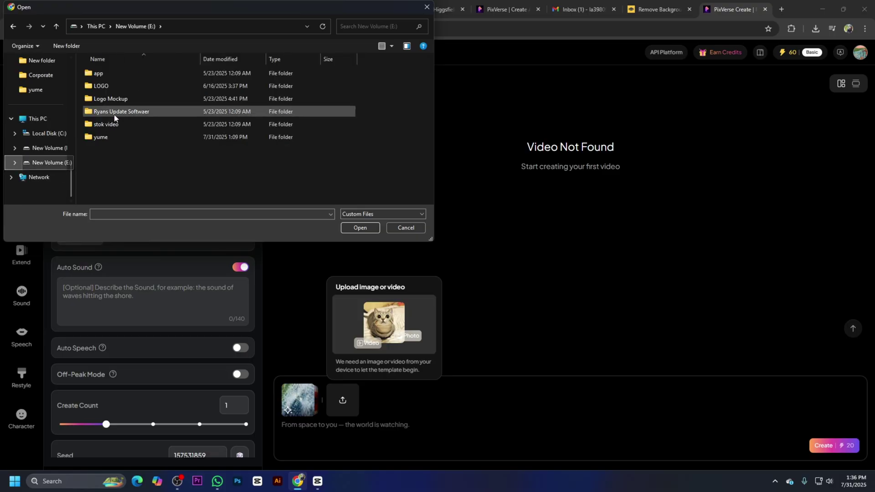
double_click(107, 138)
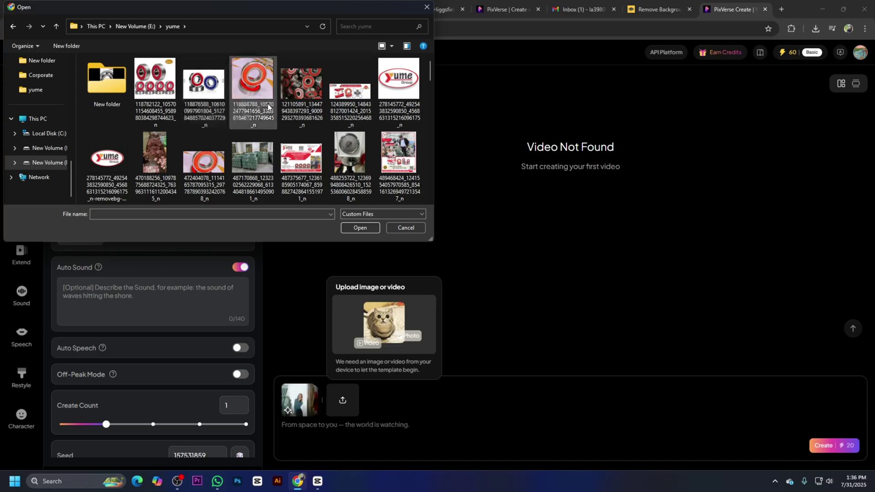
Step: Find and upload the photo "WhatsApp Image 2025-07-30 at 18.55.04_40de2989" as the template's source image
scroll(268, 106, down, 1)
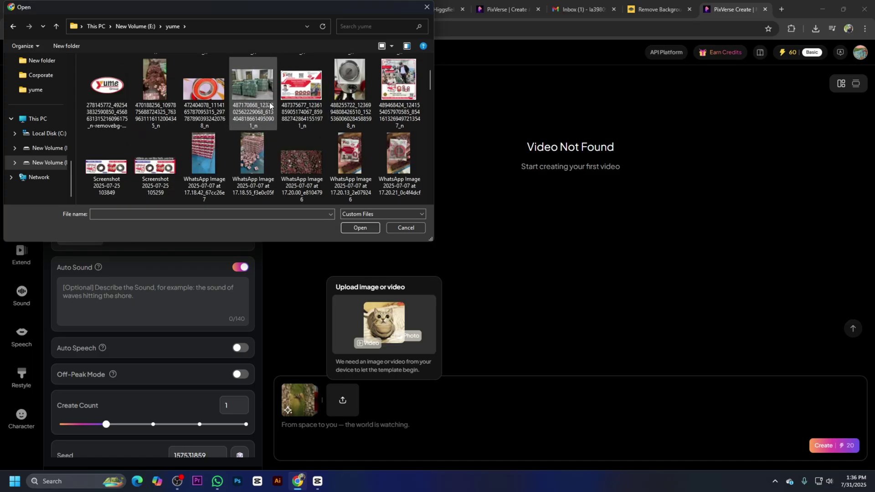
scroll(271, 107, down, 1)
scroll(273, 107, down, 5)
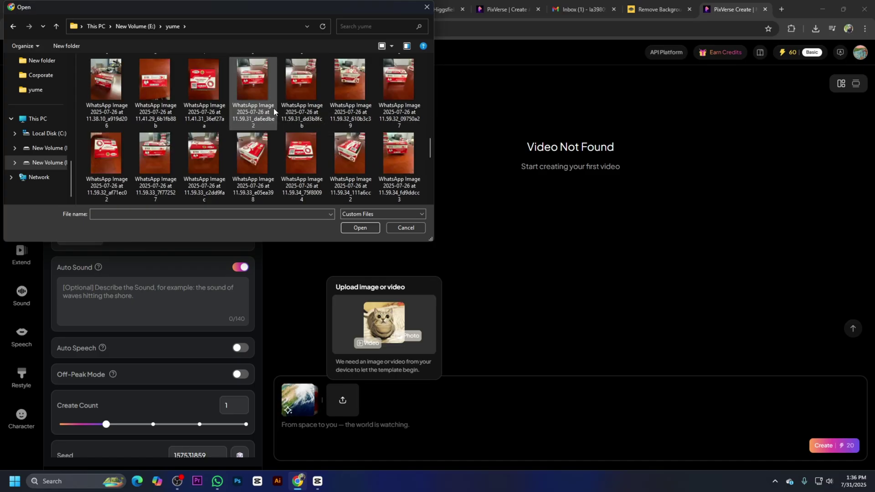
scroll(274, 112, down, 1)
scroll(261, 144, up, 1)
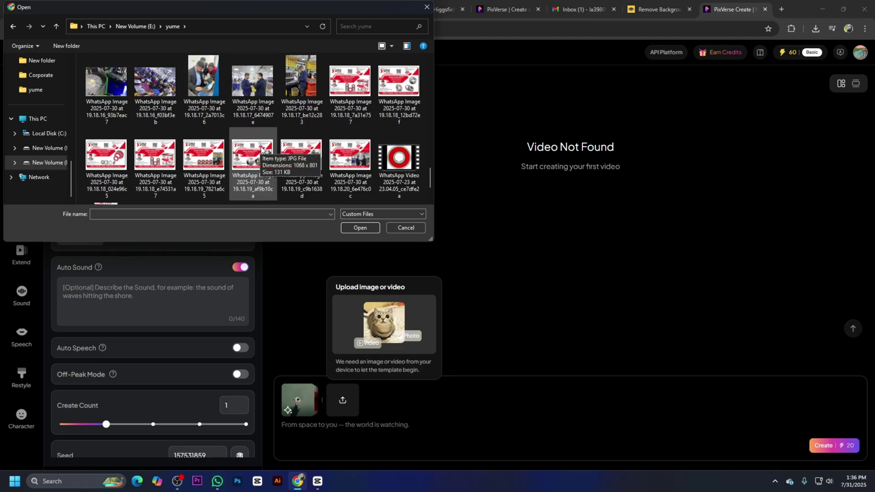
scroll(261, 147, up, 1)
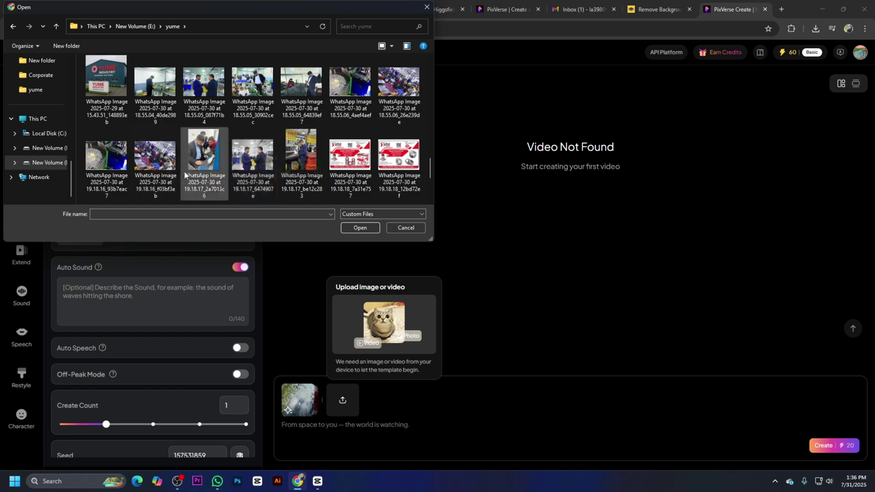
click(163, 87)
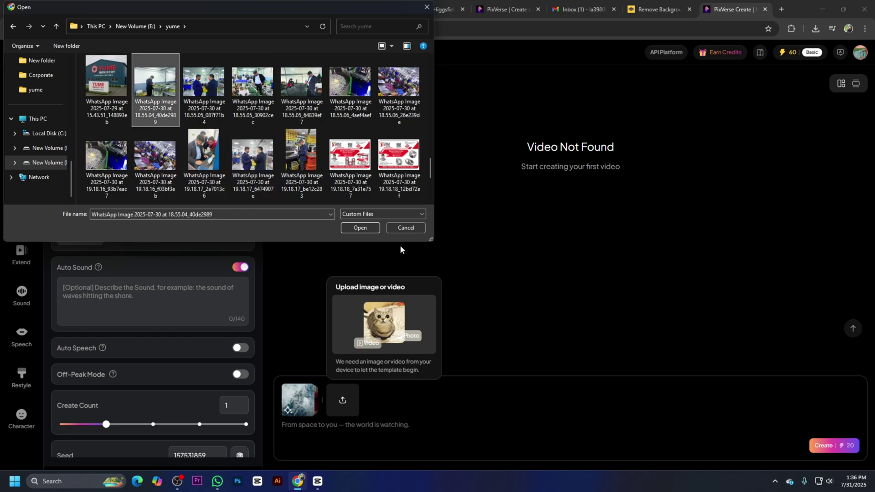
click(360, 228)
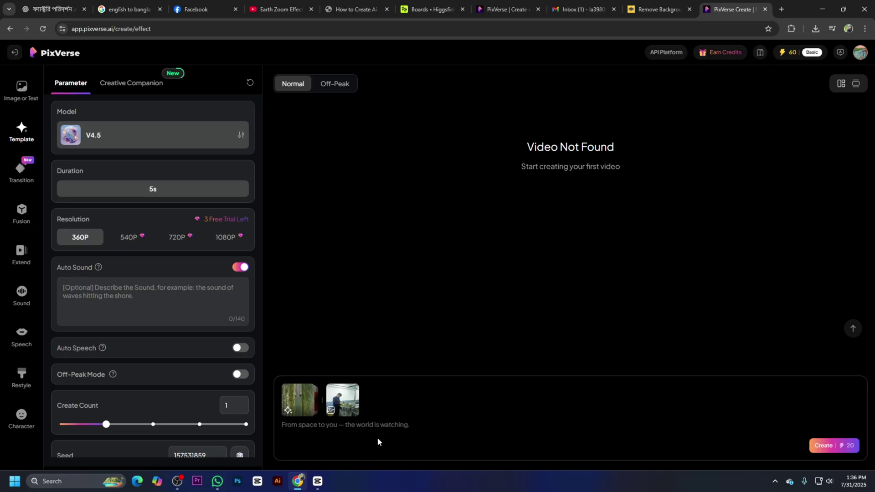
Step: Generate the Earth Zoom Challenge video from the uploaded photo
click(242, 427)
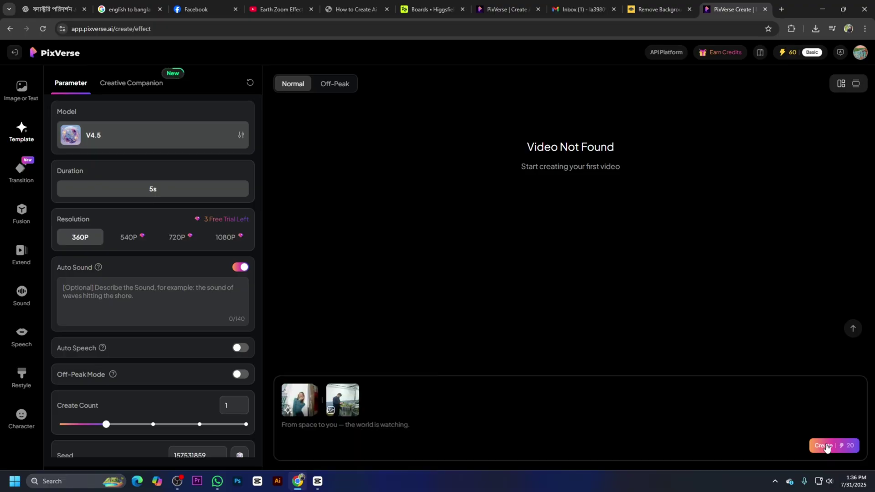
click(820, 449)
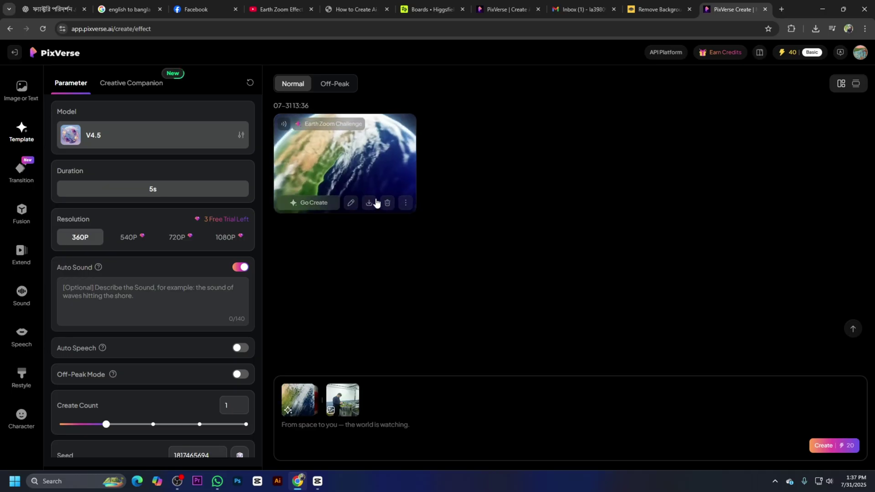
Step: Download the watermarked version of the generated Earth Zoom video, play the downloaded MP4, and close the player
click(369, 204)
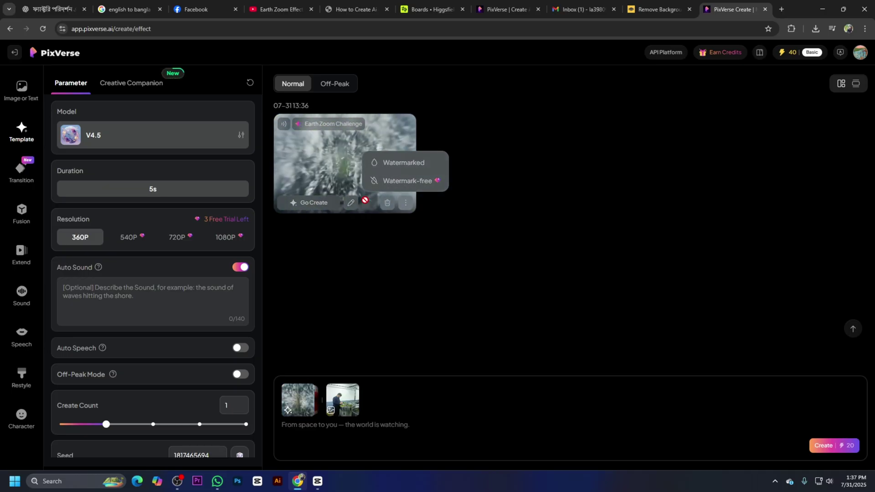
mouse_move(349, 206)
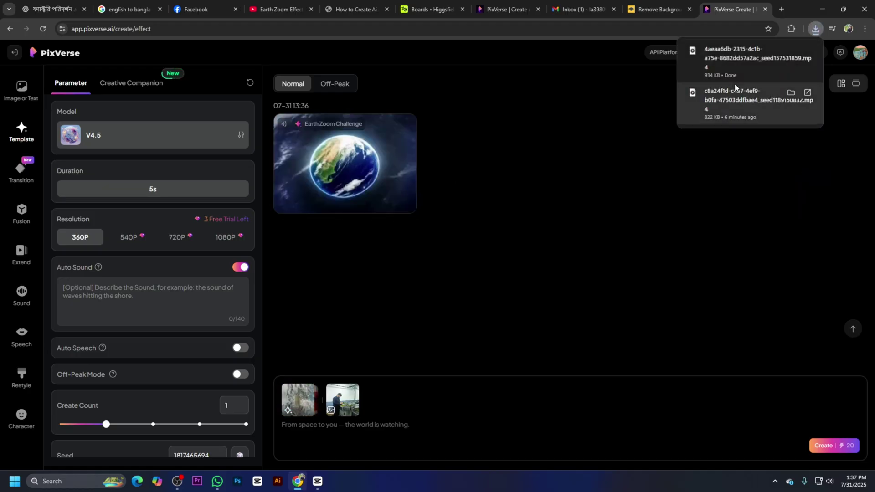
click(736, 67)
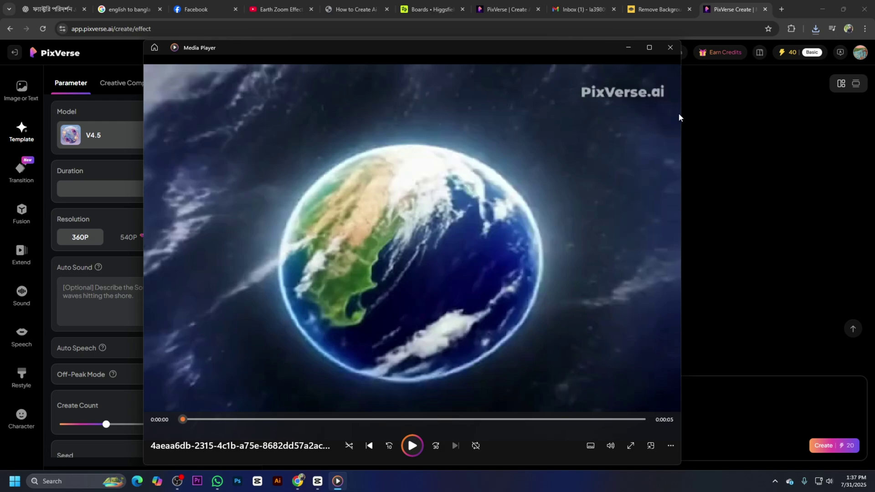
click(670, 47)
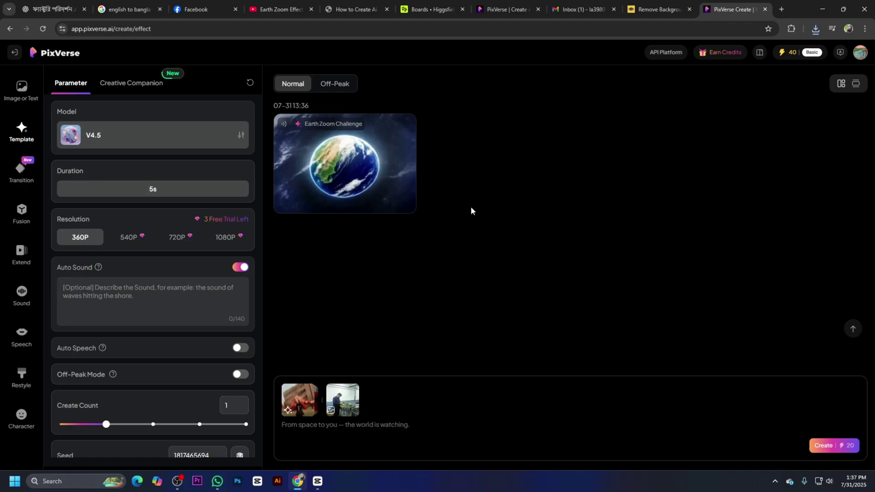
Step: Switch to the Higgsfield boards page and dismiss its MiniMax Hailuo 02 promotional banner
click(428, 11)
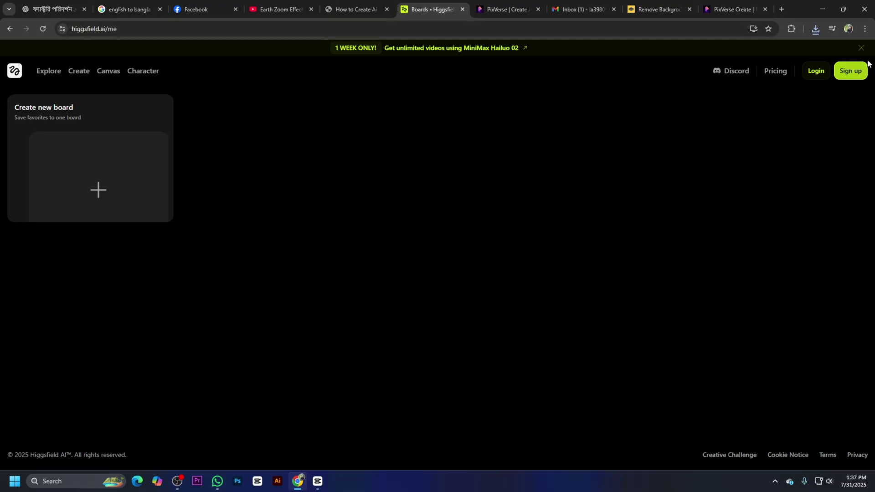
click(861, 47)
Step: Return to the PixVerse home page and look through the sample videos in the Discover gallery
click(506, 9)
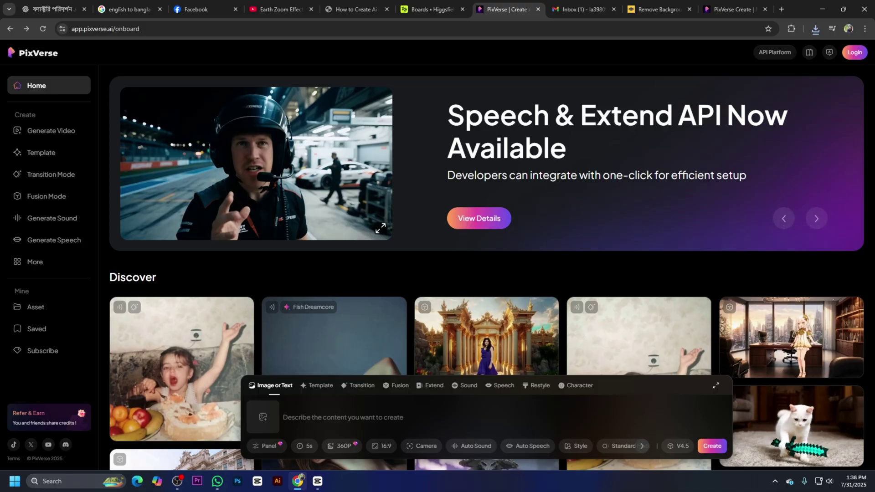
scroll(432, 200, down, 1)
scroll(256, 198, down, 12)
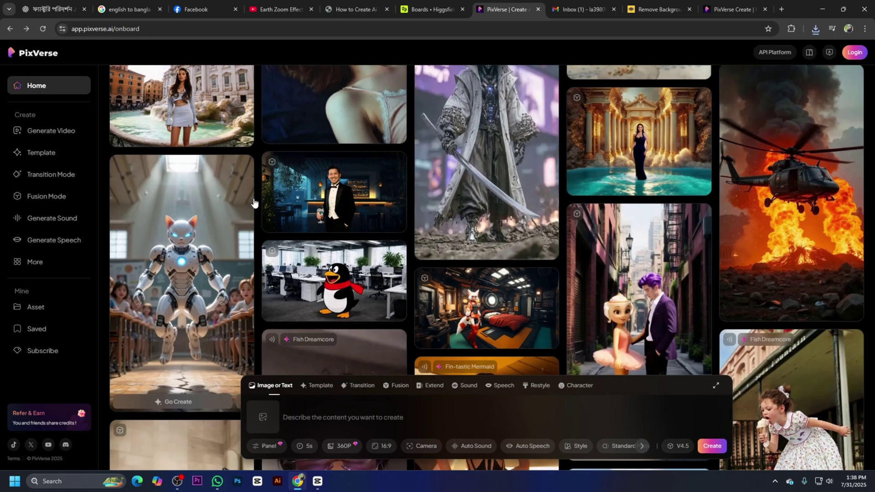
scroll(255, 198, down, 15)
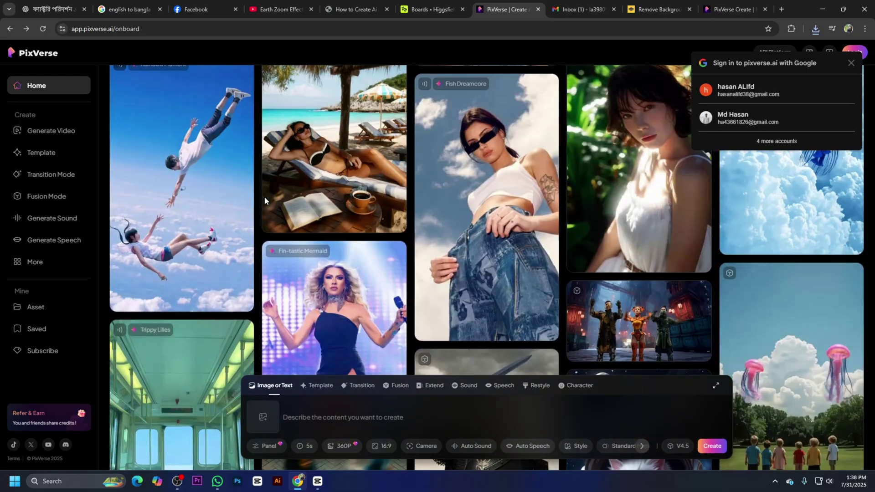
scroll(267, 196, down, 14)
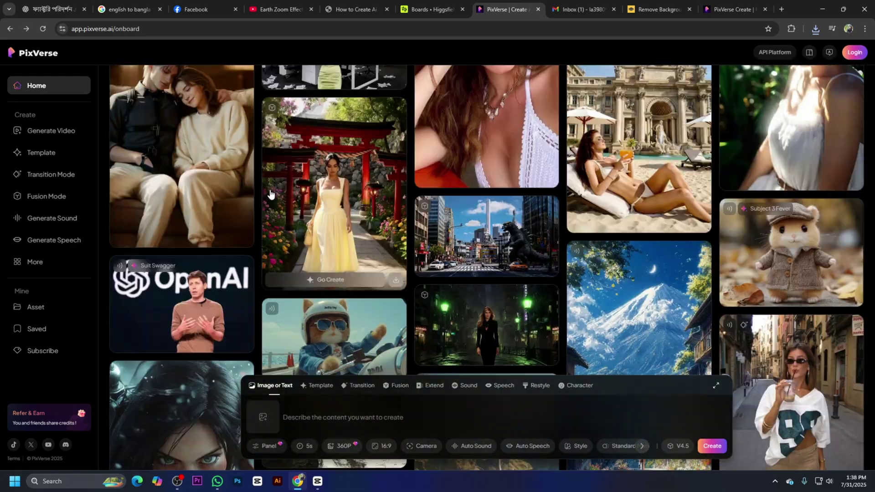
scroll(334, 201, down, 14)
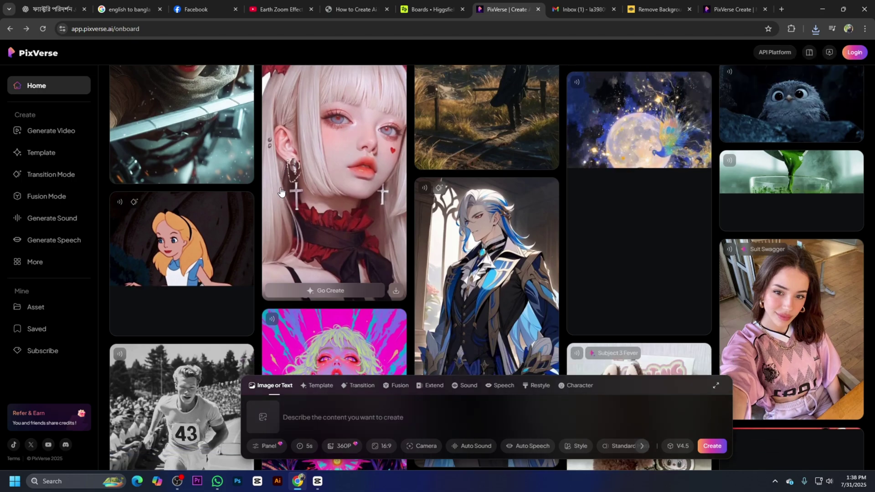
scroll(461, 196, down, 6)
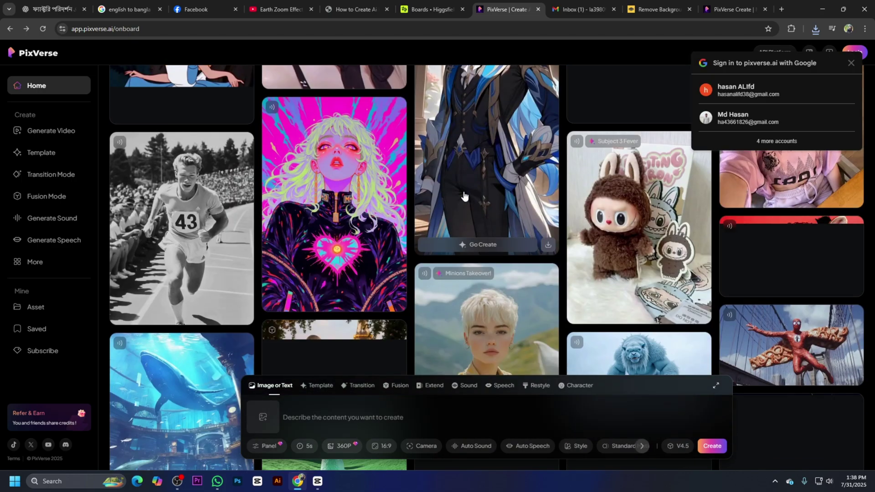